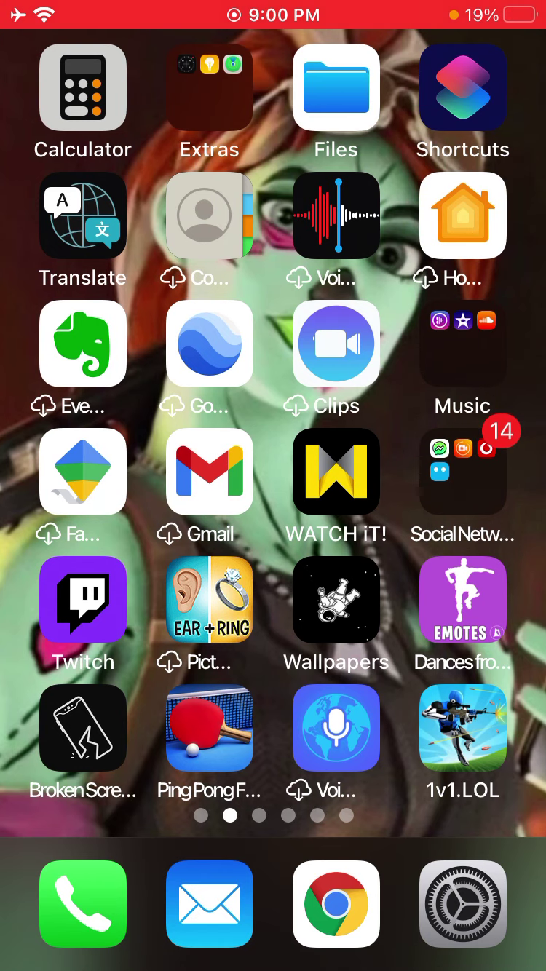
Swipe down on the Home Screen to open Spotlight search with Siri Suggestions.
{"action": "left_click_drag", "start_coordinate": [273, 364], "coordinate": [274, 583]}
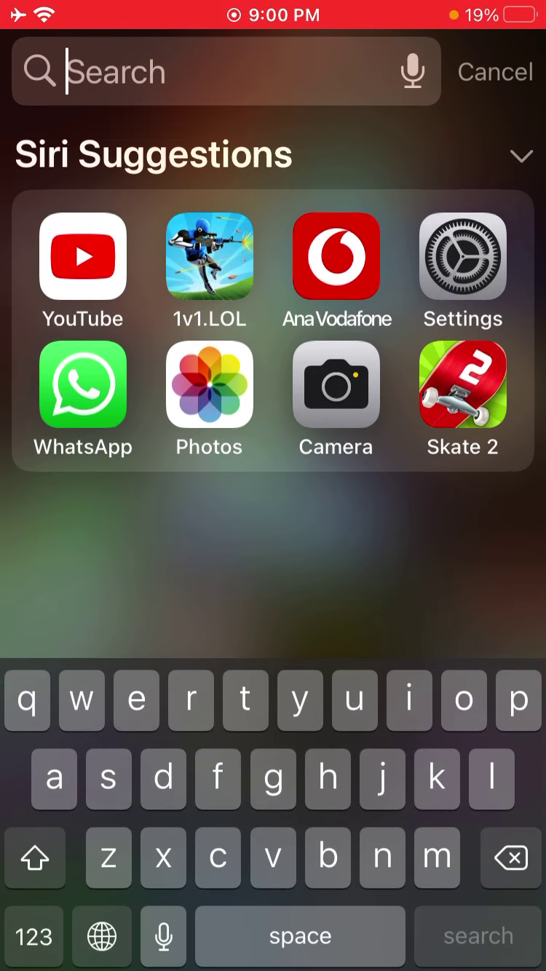
Search Spotlight for 'screen re', then cancel and page forward through the Home Screen pages.
{"action": "type", "text": "screen re"}
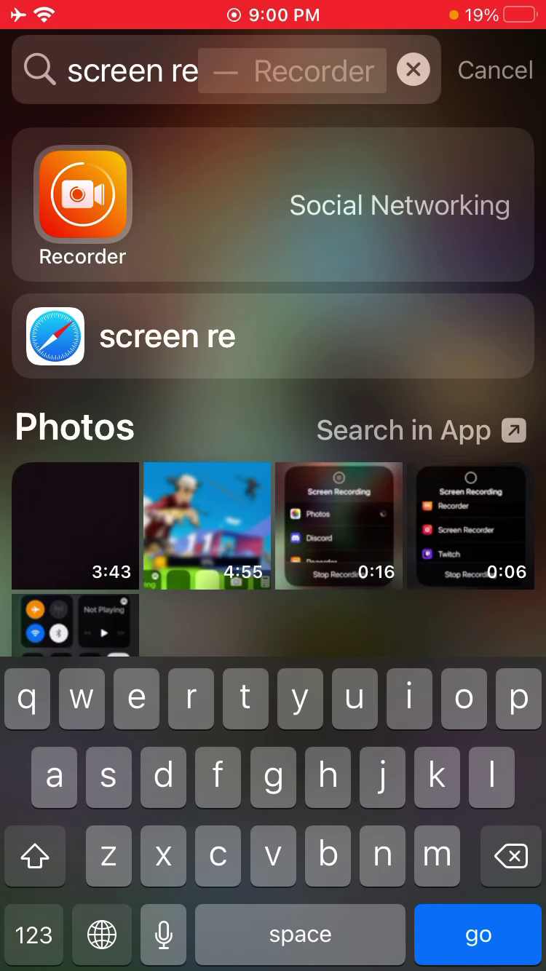
{"action": "left_click", "coordinate": [495, 70]}
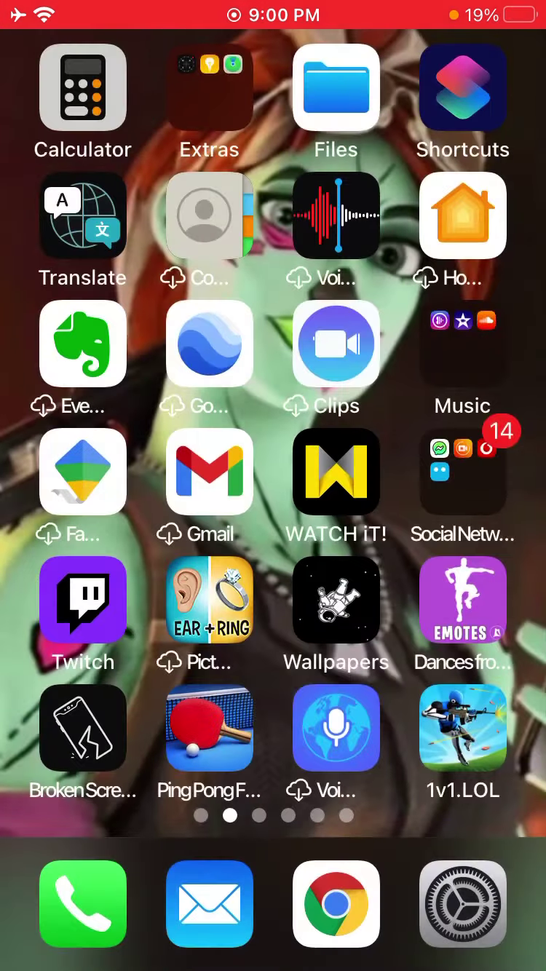
{"action": "left_click_drag", "start_coordinate": [437, 510], "coordinate": [110, 510]}
{"action": "left_click_drag", "start_coordinate": [436, 509], "coordinate": [109, 510]}
{"action": "left_click_drag", "start_coordinate": [436, 510], "coordinate": [109, 509]}
Page back and forth across the Home Screen, ending on the Viber and Wallet page.
{"action": "mouse_move", "coordinate": [437, 510]}
{"action": "left_mouse_down"}
{"action": "mouse_move", "coordinate": [109, 509]}
{"action": "mouse_move", "coordinate": [438, 510]}
{"action": "left_mouse_up"}
{"action": "left_click_drag", "start_coordinate": [110, 509], "coordinate": [437, 510]}
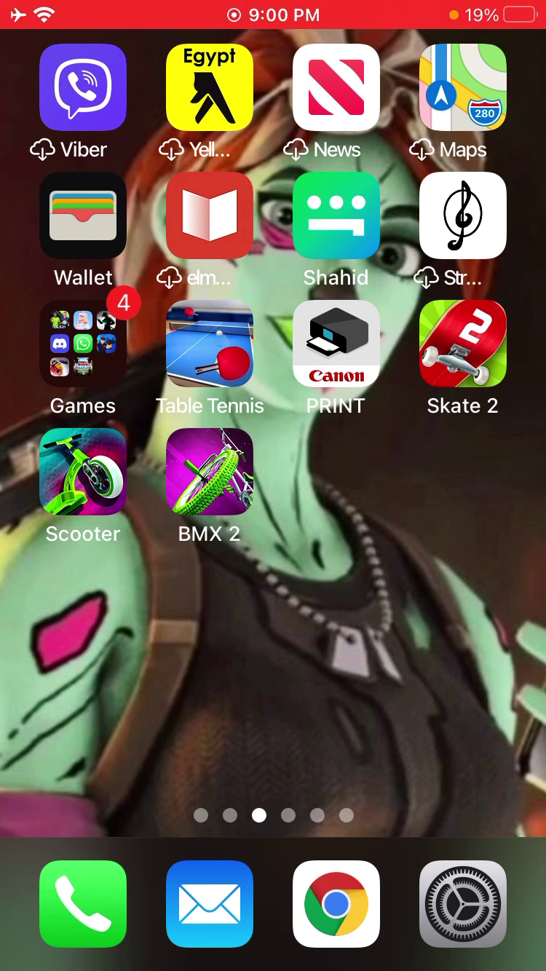
{"action": "left_click_drag", "start_coordinate": [110, 510], "coordinate": [437, 509]}
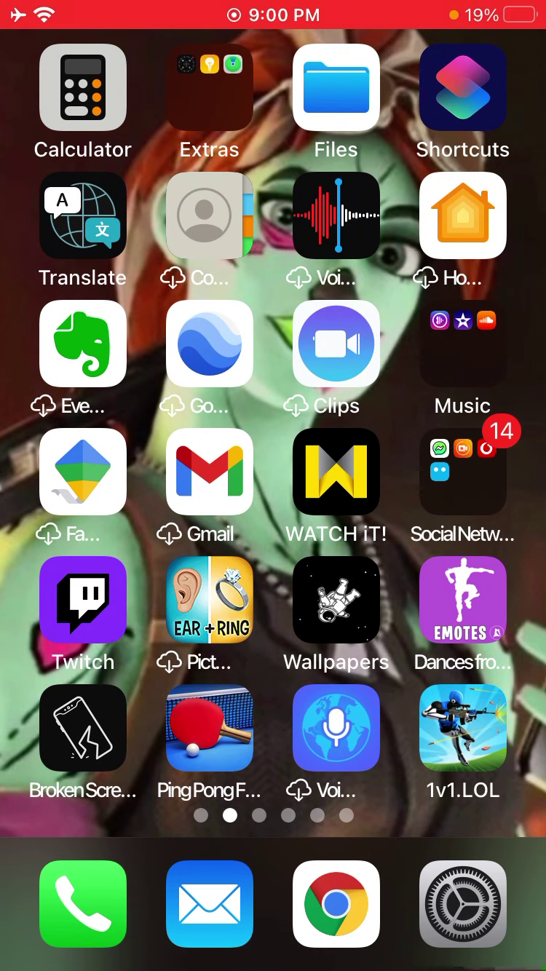
{"action": "mouse_move", "coordinate": [109, 509]}
{"action": "left_mouse_down"}
{"action": "mouse_move", "coordinate": [437, 510]}
{"action": "mouse_move", "coordinate": [109, 510]}
{"action": "left_mouse_up"}
{"action": "left_click_drag", "start_coordinate": [438, 509], "coordinate": [110, 510]}
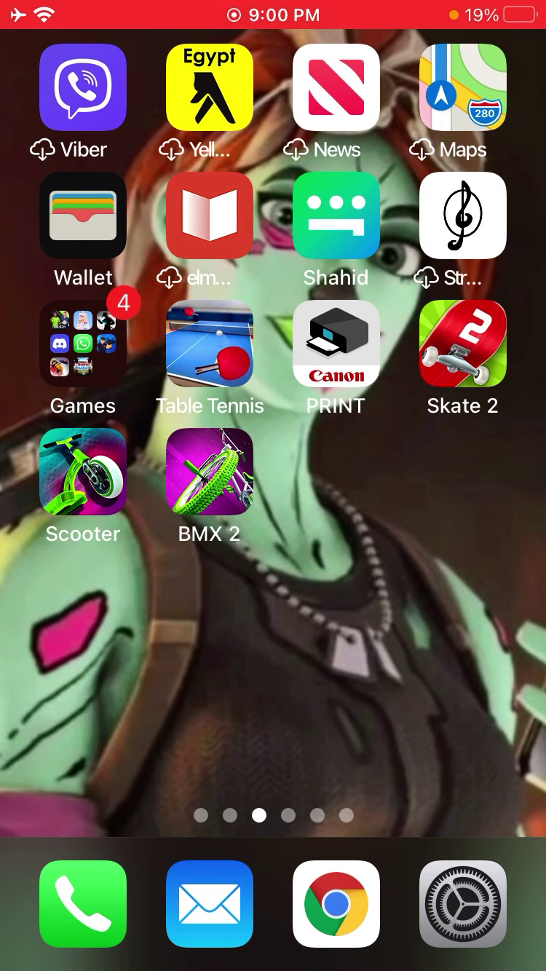
Reopen Spotlight and delete the Recorder app along with its data.
{"action": "left_click_drag", "start_coordinate": [274, 364], "coordinate": [273, 619]}
{"action": "left_click", "coordinate": [81, 199]}
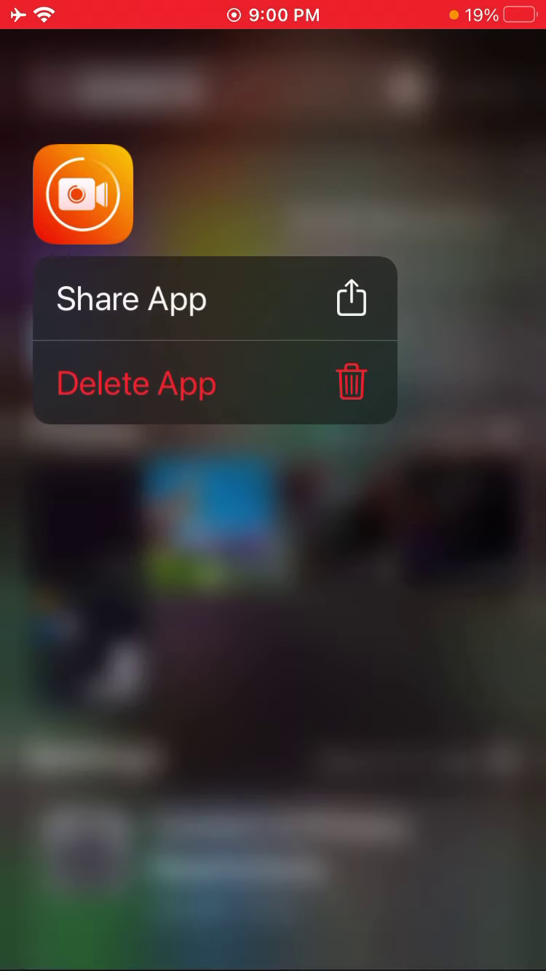
{"action": "left_click", "coordinate": [136, 383]}
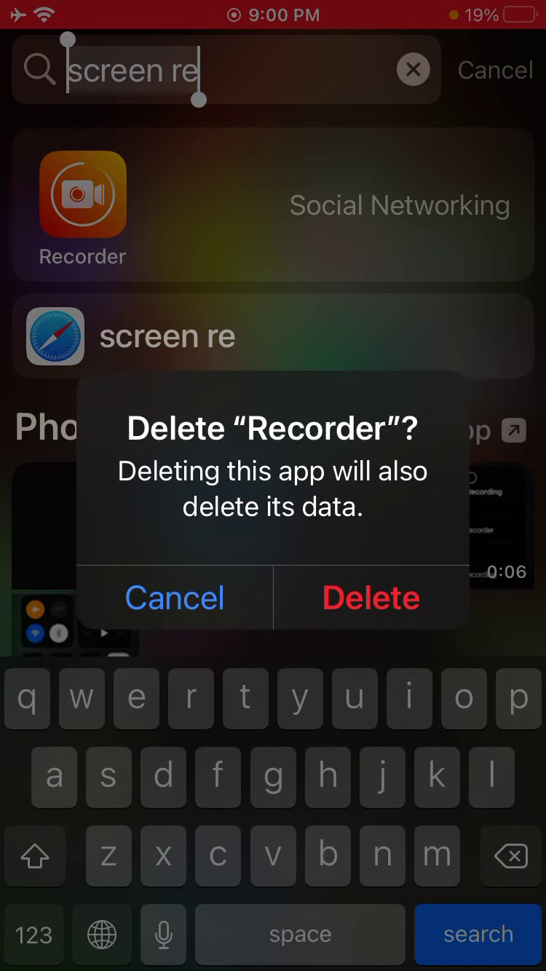
{"action": "left_click", "coordinate": [371, 598]}
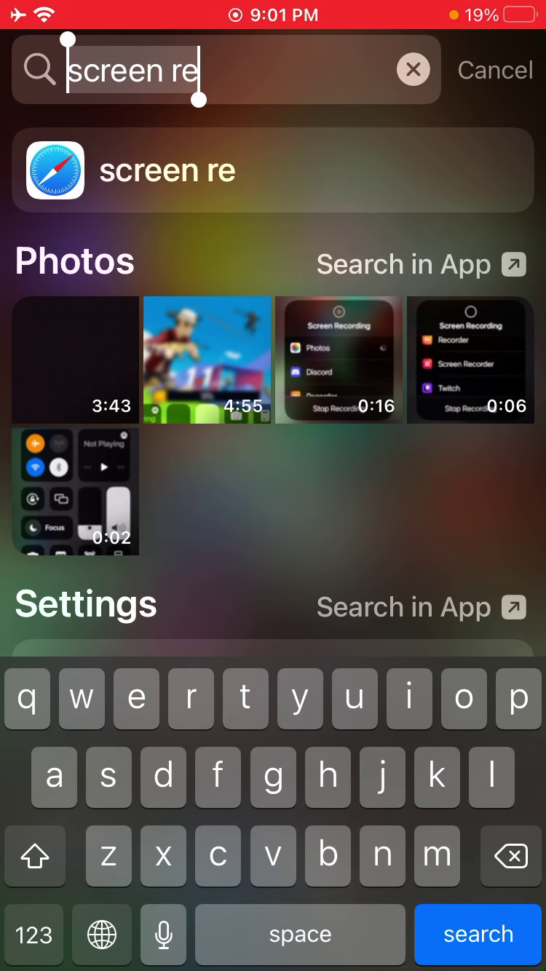
Search Spotlight for 'screen recorder' to confirm Recorder no longer appears.
{"action": "type", "text": "cord"}
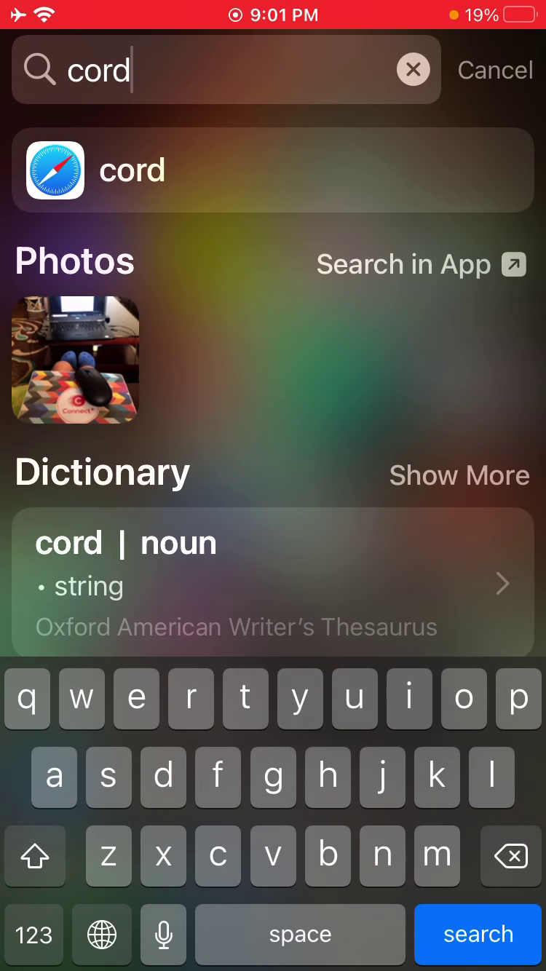
{"action": "key", "text": "BackSpace"}
{"action": "key", "text": "BackSpace"}
{"action": "key", "text": "BackSpace"}
{"action": "key", "text": "BackSpace"}
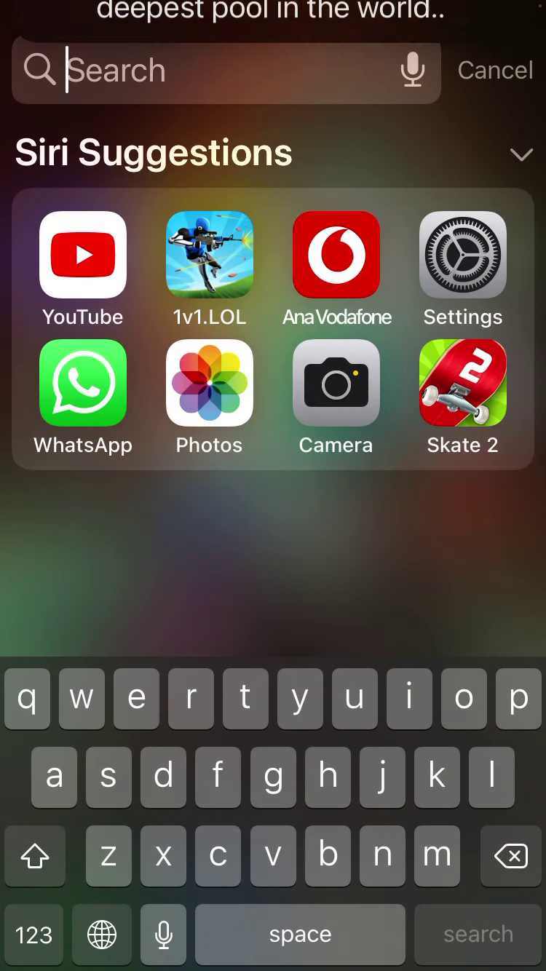
{"action": "type", "text": "screen"}
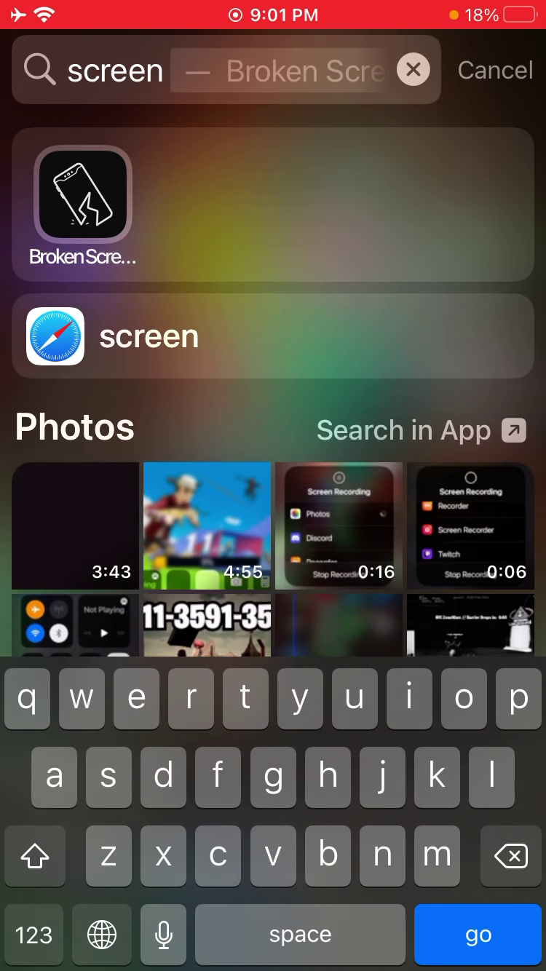
{"action": "type", "text": " re"}
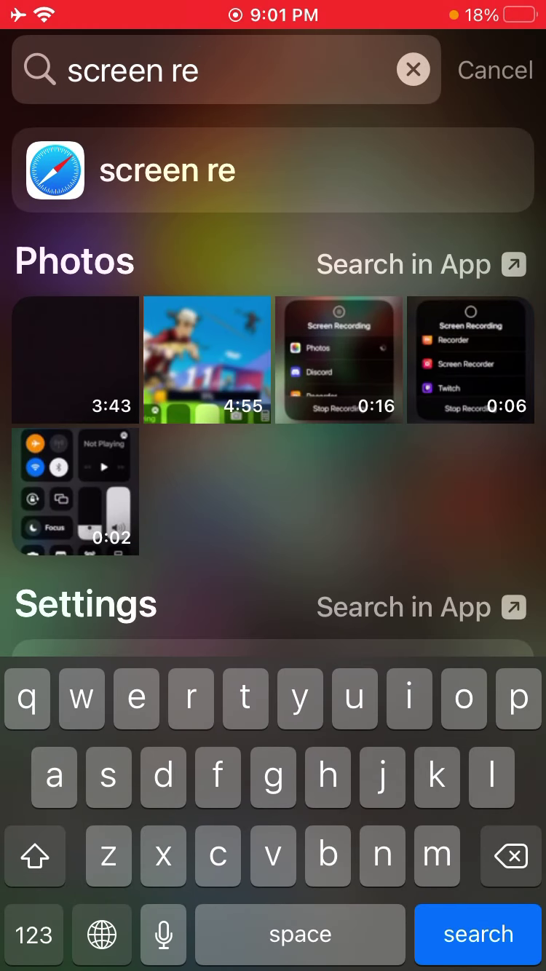
{"action": "type", "text": "corder"}
Dismiss search and open the Control Center page in Settings.
{"action": "left_click", "coordinate": [494, 70]}
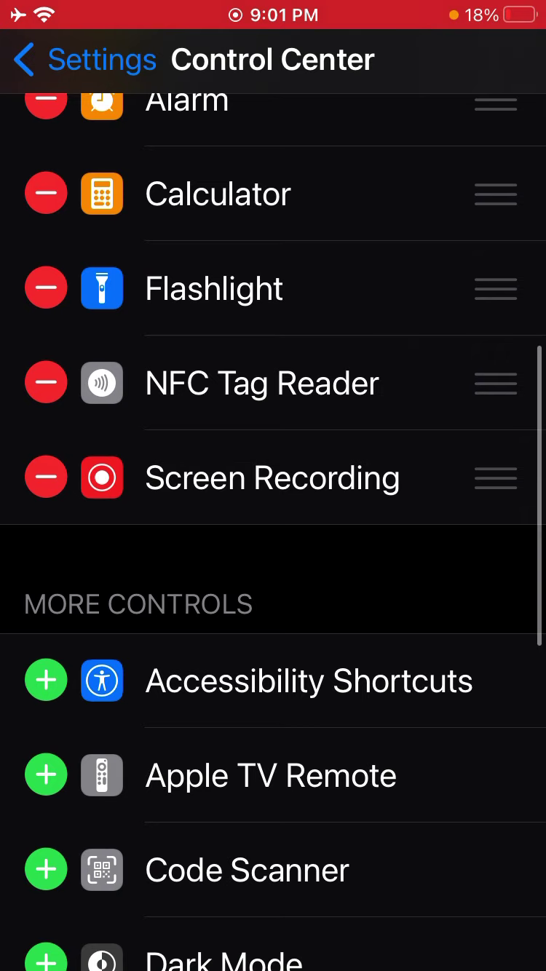
{"action": "left_click", "coordinate": [29, 59]}
{"action": "scroll", "coordinate": [273, 437], "scroll_direction": "up", "scroll_amount": 5}
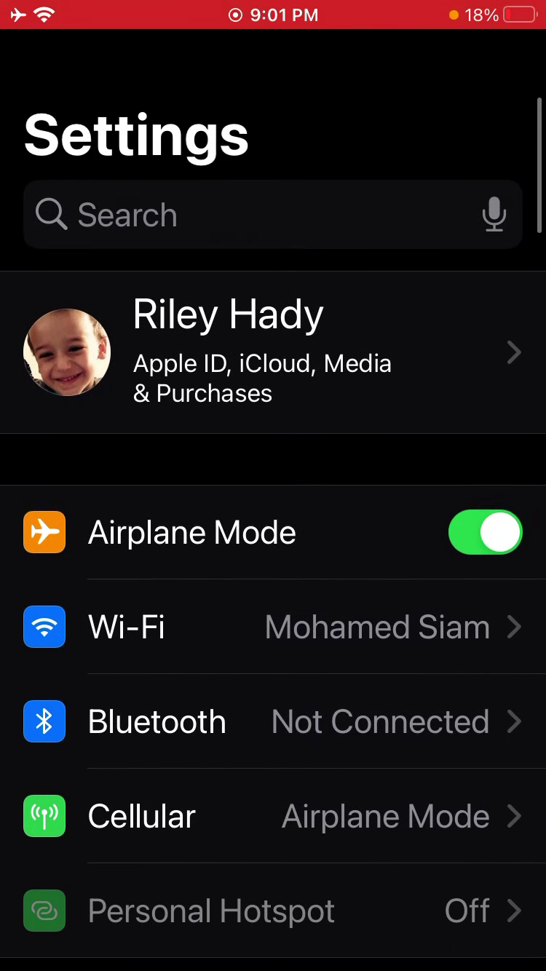
{"action": "scroll", "coordinate": [273, 485], "scroll_direction": "down", "scroll_amount": 10}
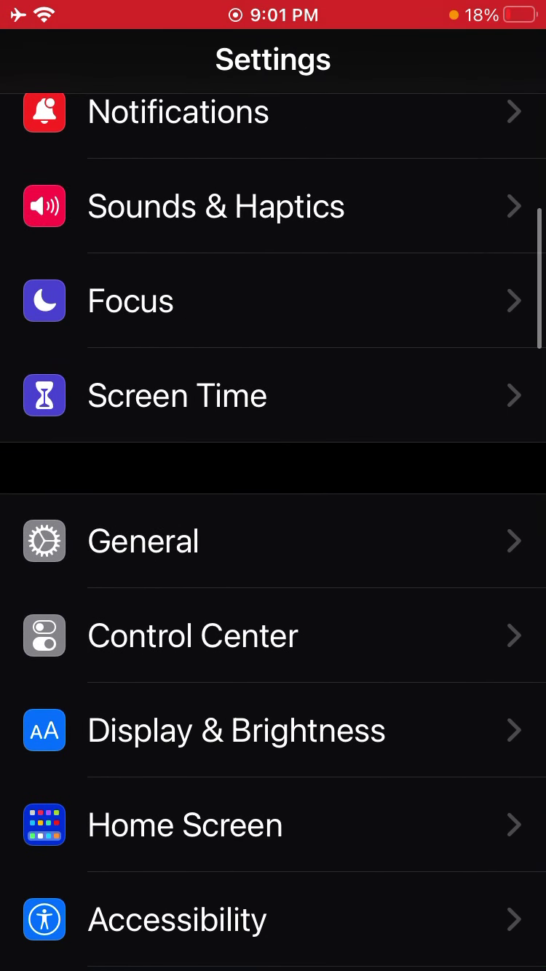
{"action": "left_click", "coordinate": [193, 637]}
Scroll the included and More Controls lists to verify Screen Recording is included.
{"action": "scroll", "coordinate": [273, 485], "scroll_direction": "down", "scroll_amount": 2}
{"action": "scroll", "coordinate": [273, 486], "scroll_direction": "down", "scroll_amount": 6}
{"action": "scroll", "coordinate": [273, 486], "scroll_direction": "down", "scroll_amount": 2}
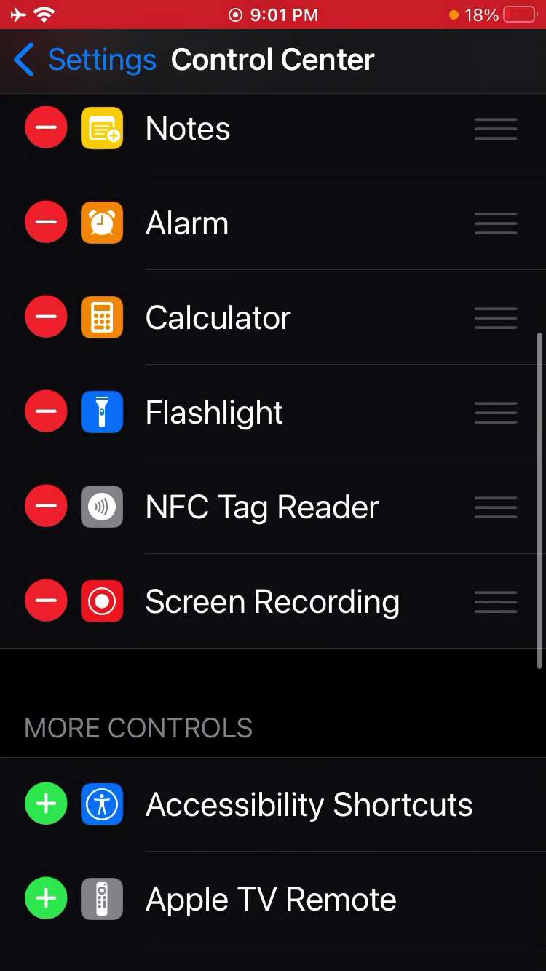
{"action": "scroll", "coordinate": [272, 486], "scroll_direction": "down", "scroll_amount": 5}
{"action": "scroll", "coordinate": [273, 486], "scroll_direction": "down", "scroll_amount": 3}
{"action": "scroll", "coordinate": [273, 486], "scroll_direction": "down", "scroll_amount": 2}
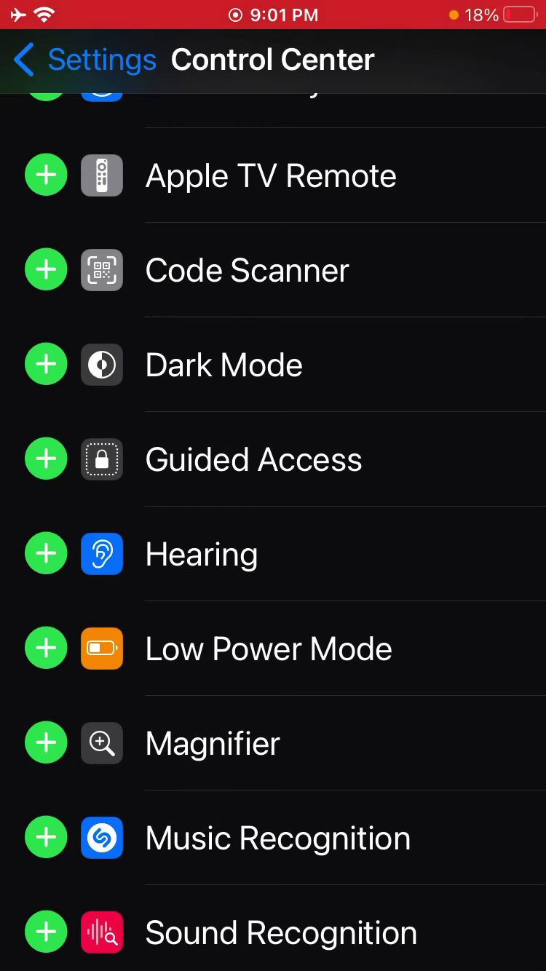
{"action": "scroll", "coordinate": [273, 511], "scroll_direction": "down", "scroll_amount": 3}
{"action": "scroll", "coordinate": [273, 510], "scroll_direction": "up", "scroll_amount": 10}
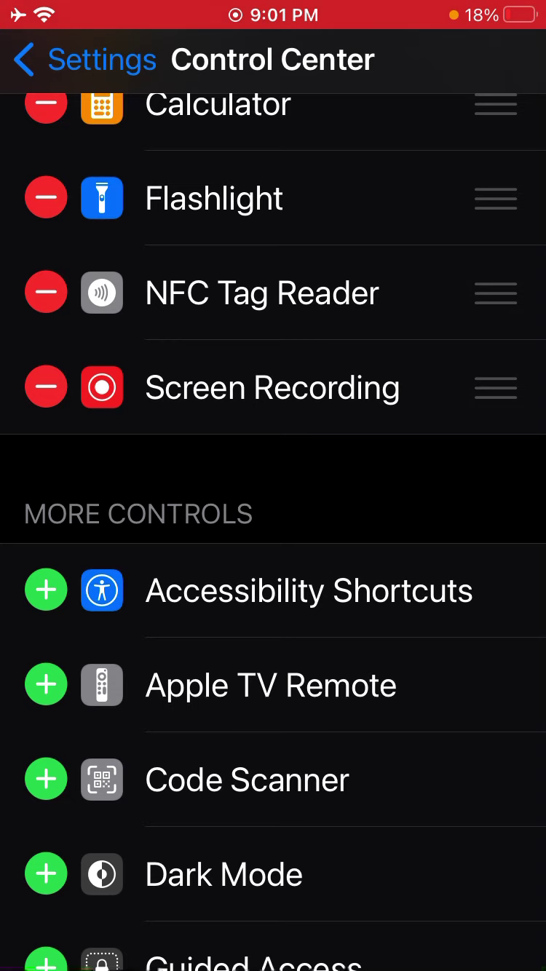
{"action": "scroll", "coordinate": [273, 510], "scroll_direction": "down", "scroll_amount": 4}
{"action": "scroll", "coordinate": [274, 510], "scroll_direction": "down", "scroll_amount": 4}
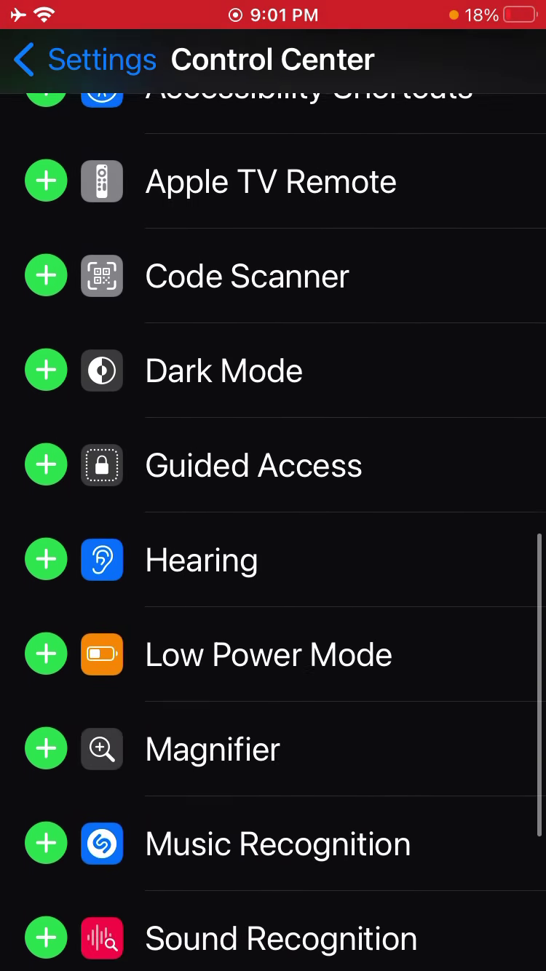
{"action": "scroll", "coordinate": [274, 510], "scroll_direction": "up", "scroll_amount": 1}
{"action": "scroll", "coordinate": [274, 510], "scroll_direction": "down", "scroll_amount": 2}
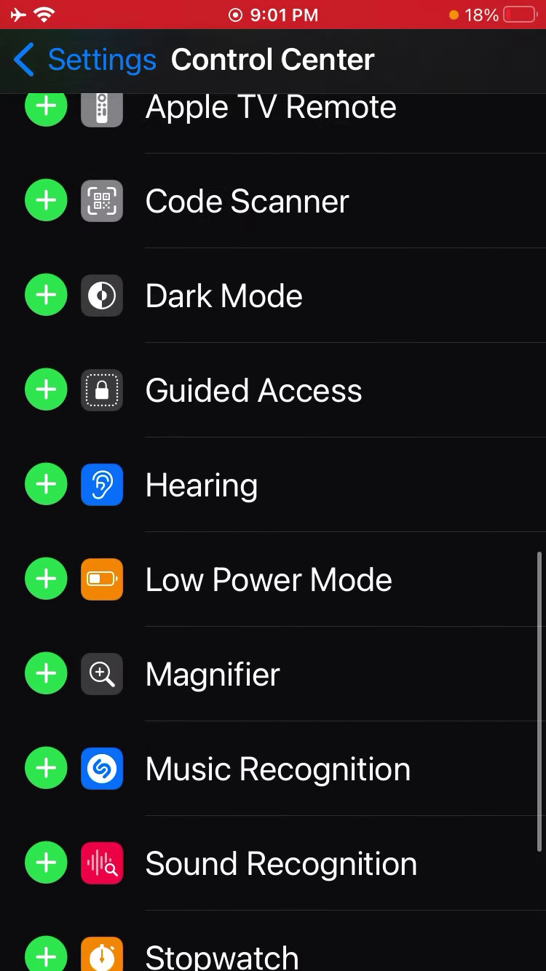
{"action": "scroll", "coordinate": [273, 509], "scroll_direction": "up", "scroll_amount": 4}
{"action": "scroll", "coordinate": [273, 509], "scroll_direction": "up", "scroll_amount": 5}
{"action": "scroll", "coordinate": [274, 510], "scroll_direction": "up", "scroll_amount": 4}
{"action": "scroll", "coordinate": [273, 509], "scroll_direction": "down", "scroll_amount": 2}
{"action": "scroll", "coordinate": [273, 511], "scroll_direction": "down", "scroll_amount": 5}
{"action": "scroll", "coordinate": [273, 510], "scroll_direction": "down", "scroll_amount": 2}
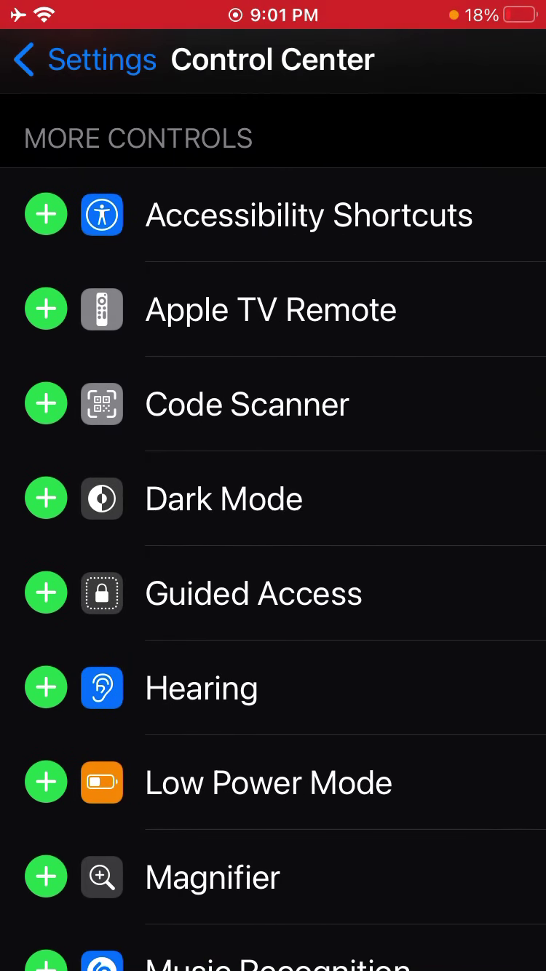
{"action": "scroll", "coordinate": [273, 510], "scroll_direction": "up", "scroll_amount": 1}
{"action": "scroll", "coordinate": [273, 510], "scroll_direction": "up", "scroll_amount": 5}
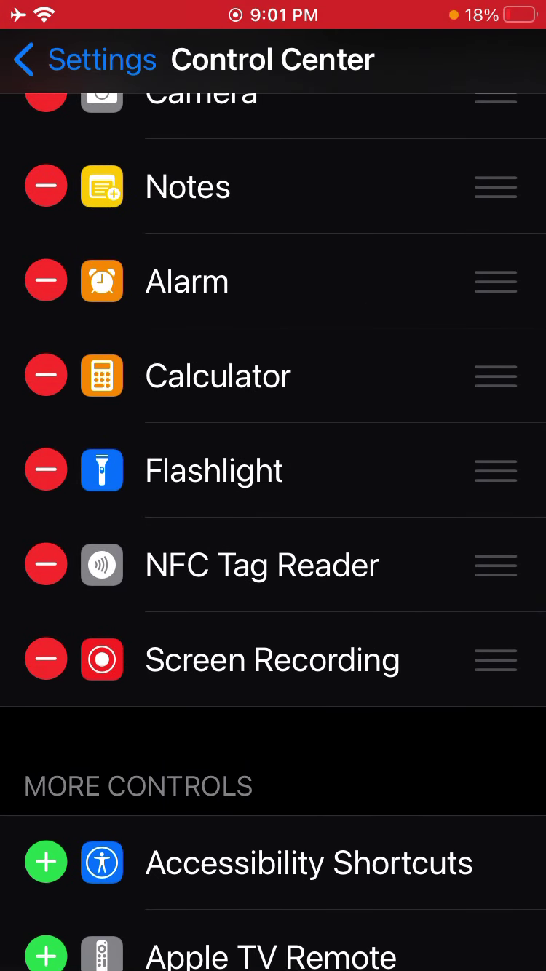
Exit Settings to the Home Screen and swipe to bring up the notifications.
{"action": "key", "text": "Home"}
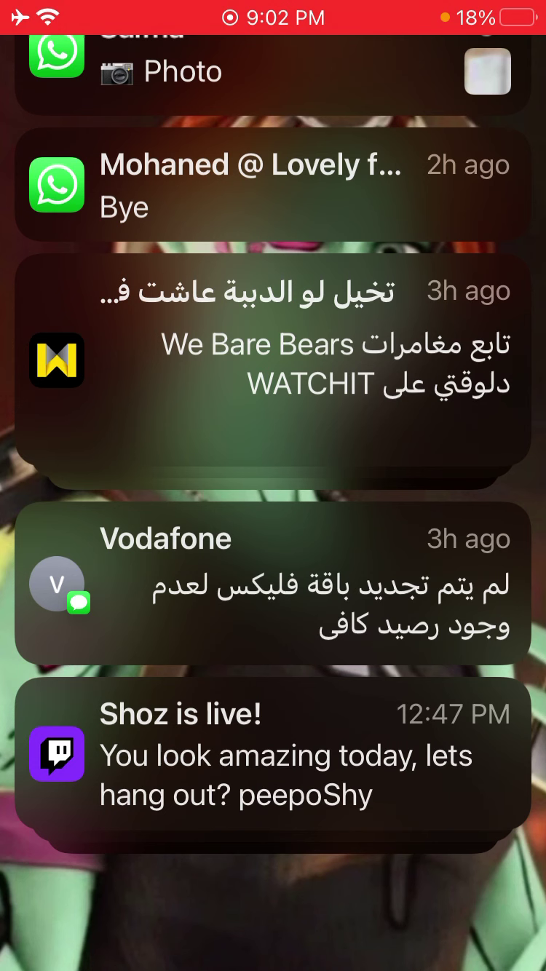
{"action": "left_click_drag", "start_coordinate": [273, 960], "coordinate": [274, 364]}
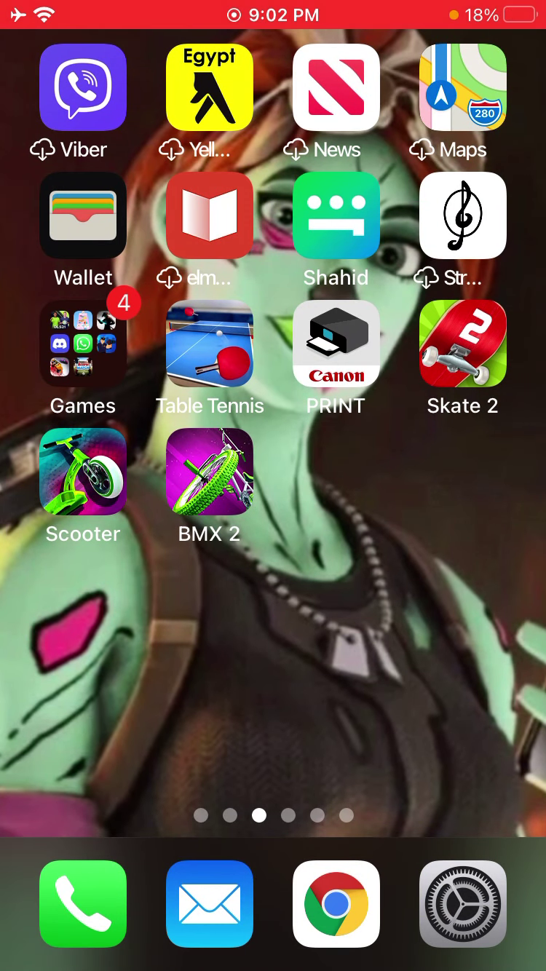
Pull down notifications, then swipe up to open Control Center showing Screen Recording.
{"action": "left_click_drag", "start_coordinate": [273, 4], "coordinate": [273, 510]}
{"action": "mouse_move", "coordinate": [273, 960]}
{"action": "left_mouse_down"}
{"action": "mouse_move", "coordinate": [273, 364]}
{"action": "mouse_move", "coordinate": [273, 436]}
{"action": "left_mouse_up"}
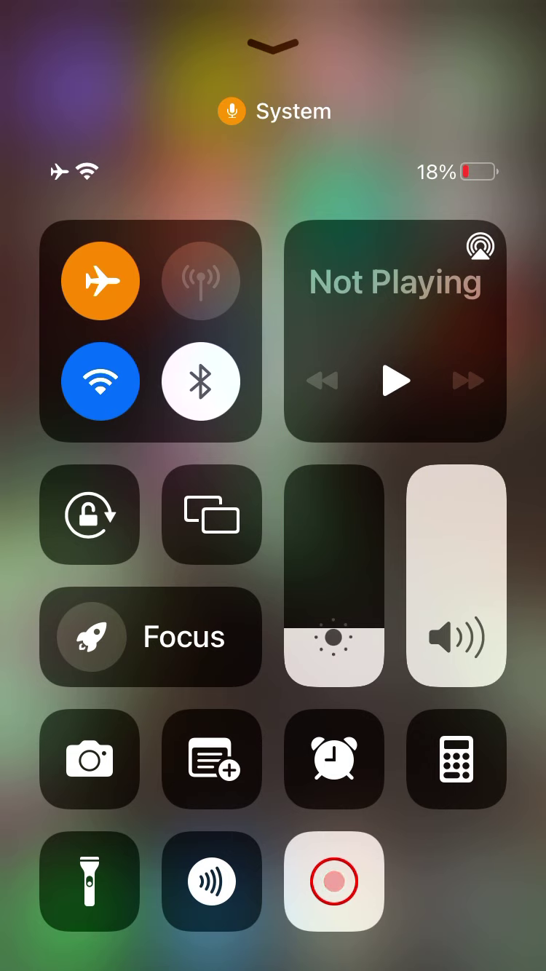
Enable Do Not Disturb from the Focus tile, then close Control Center to the Home Screen.
{"action": "left_click", "coordinate": [91, 637]}
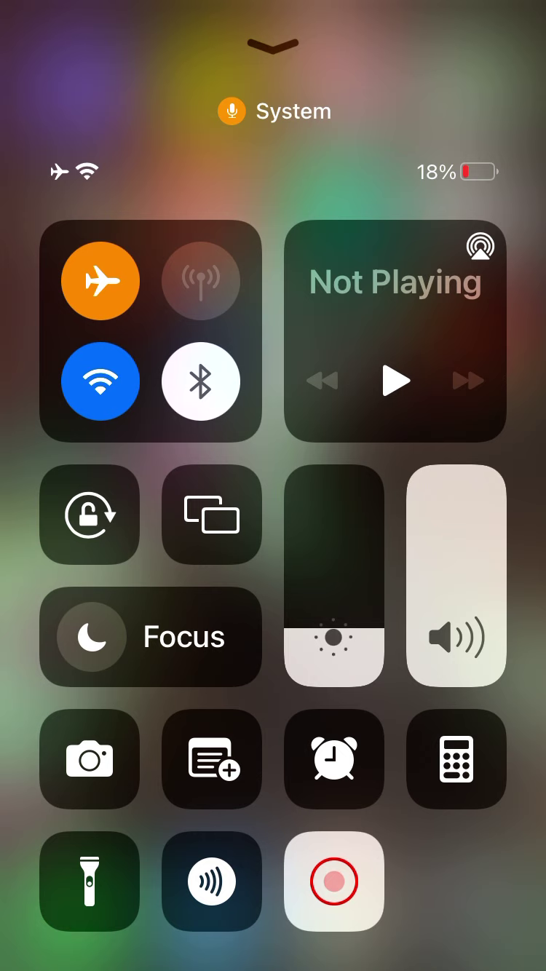
{"action": "mouse_move", "coordinate": [273, 510]}
{"action": "left_mouse_down"}
{"action": "mouse_move", "coordinate": [273, 626]}
{"action": "mouse_move", "coordinate": [272, 460]}
{"action": "left_mouse_up"}
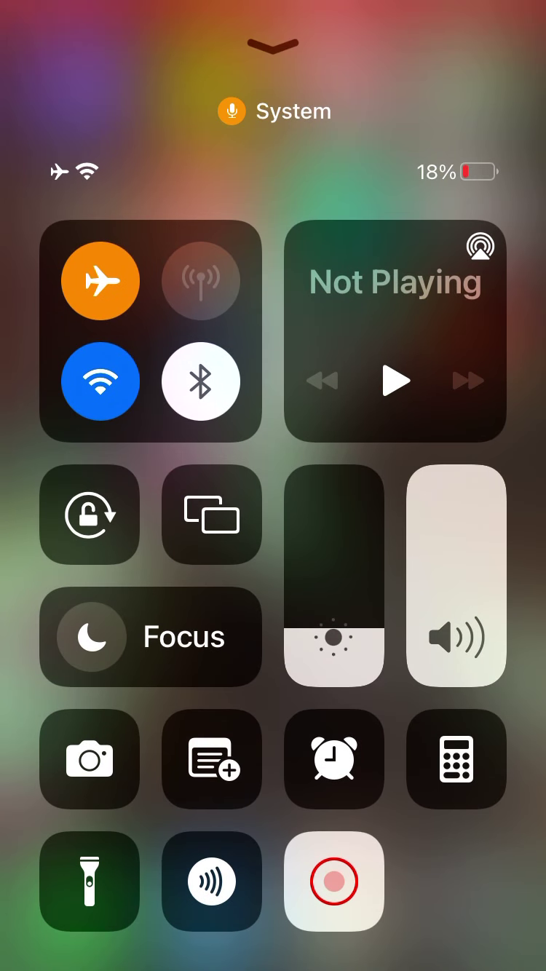
{"action": "left_click_drag", "start_coordinate": [273, 910], "coordinate": [273, 364]}
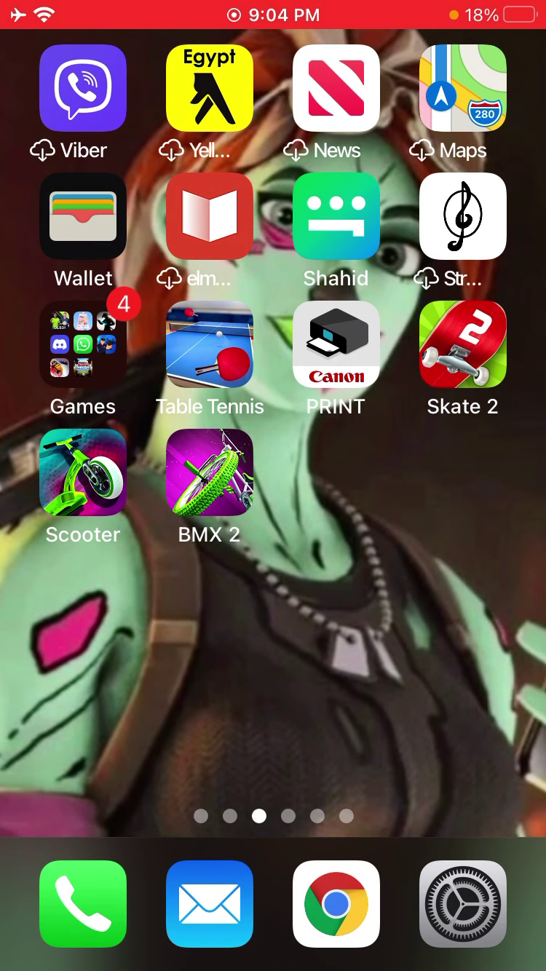